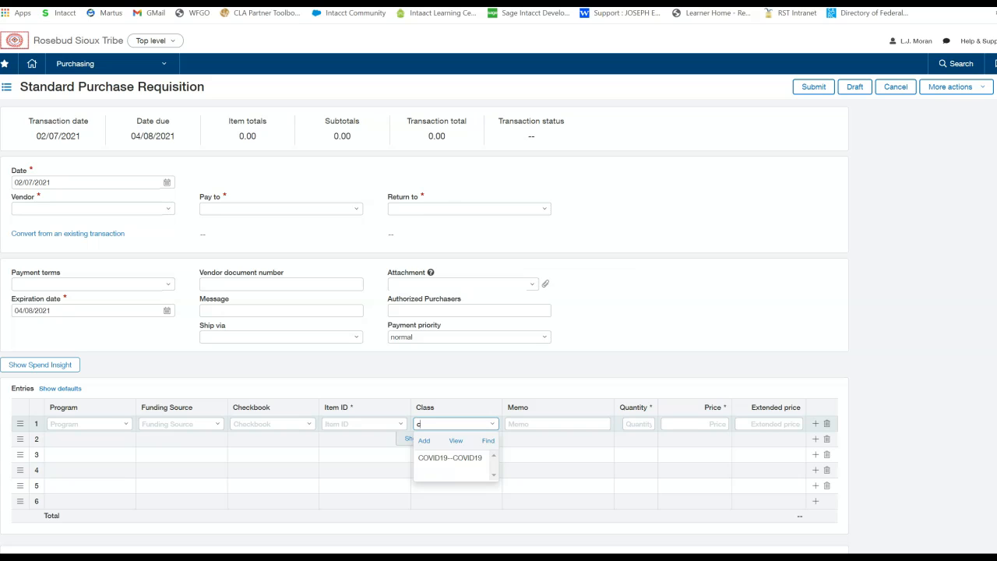
- Choose Regular as the class on the first entry line of the purchase requisition
key("BackSpace")
type("r")
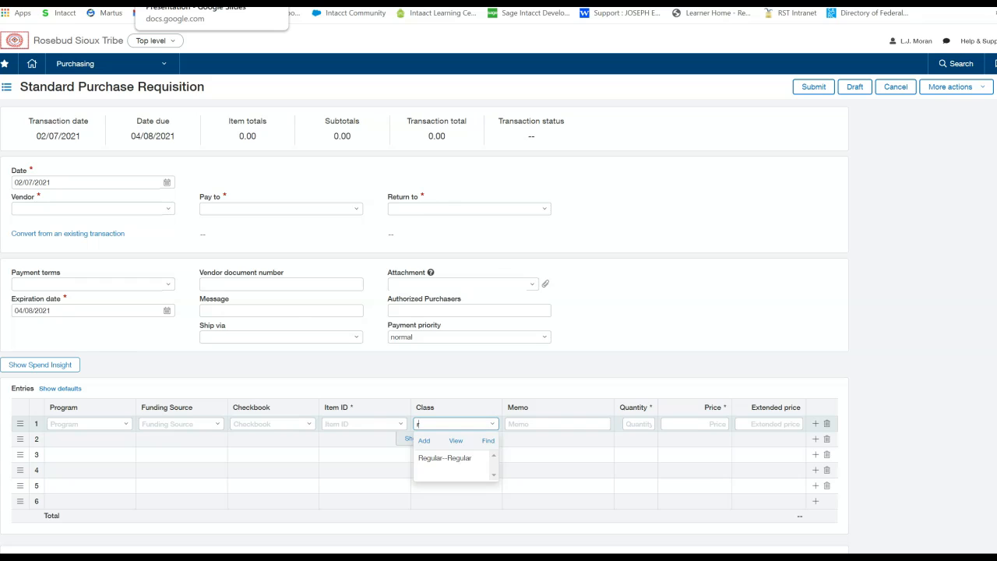
- Switch to the Google Slides presentation and advance from slide 12 to slide 13
left_click(187, 2)
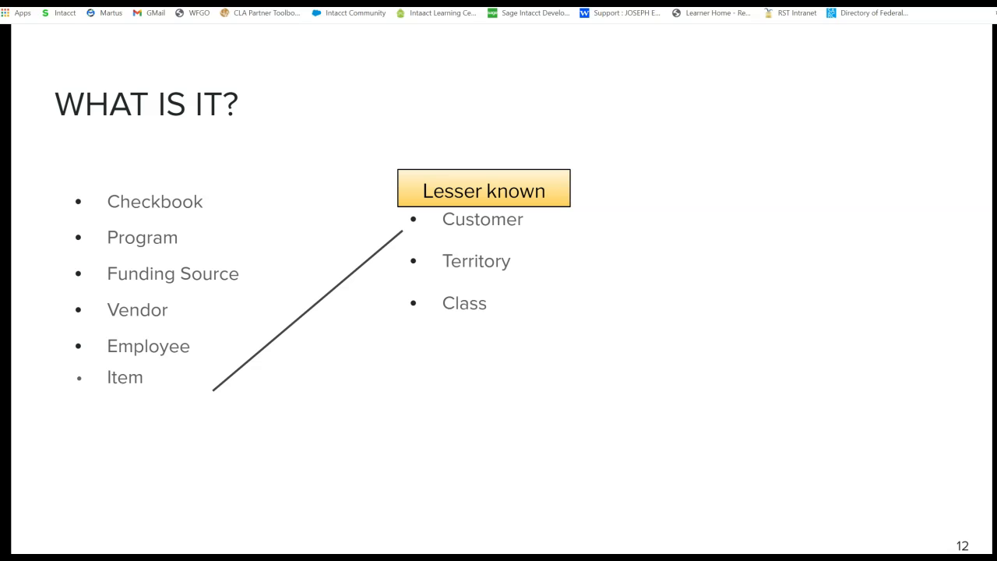
key("Right")
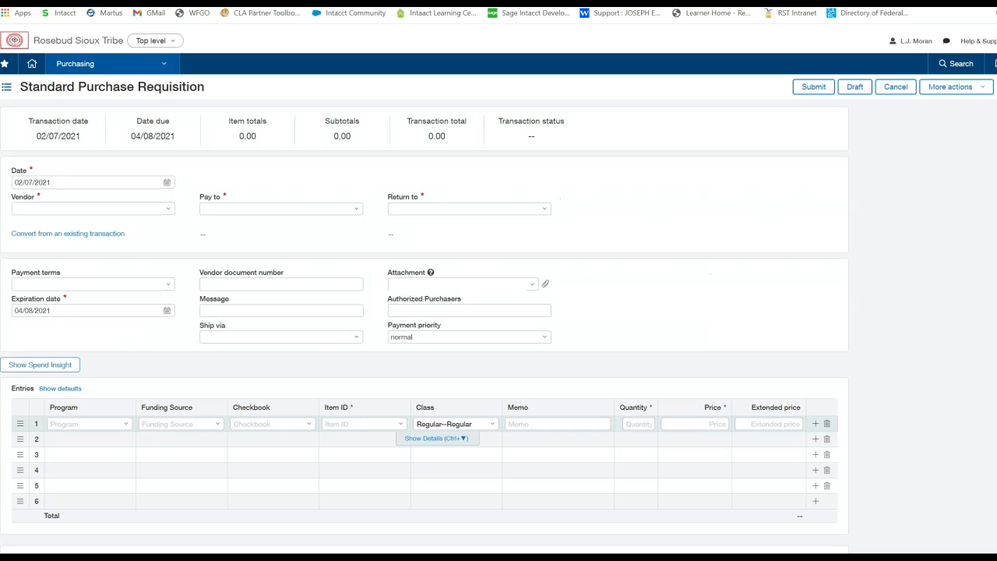
- Return to Intacct, open the General Ledger report from the General Ledger module, and highlight the Dimension filters heading
left_click(109, 63)
mouse_move(109, 136)
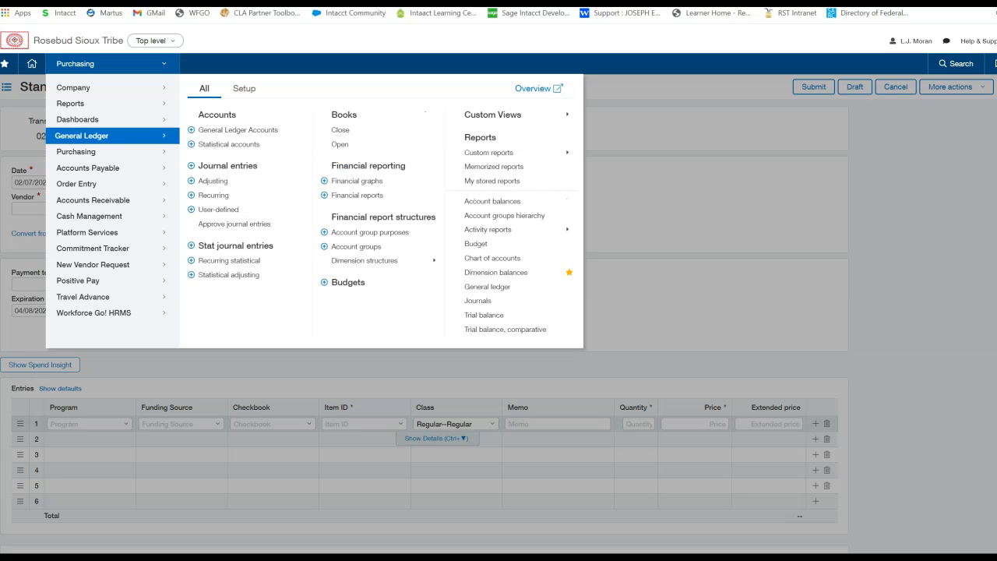
left_click(488, 287)
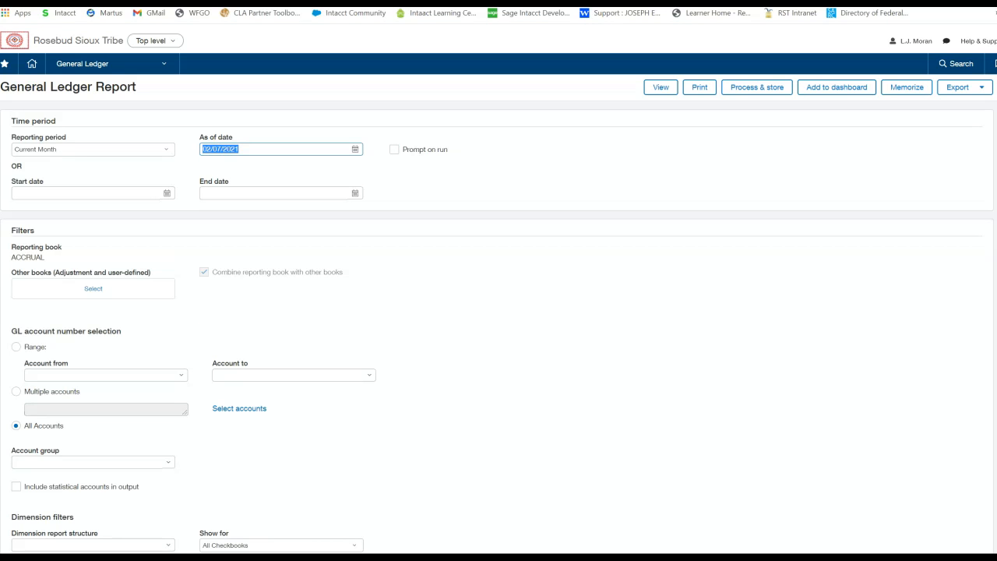
scroll(498, 327, "down", 4)
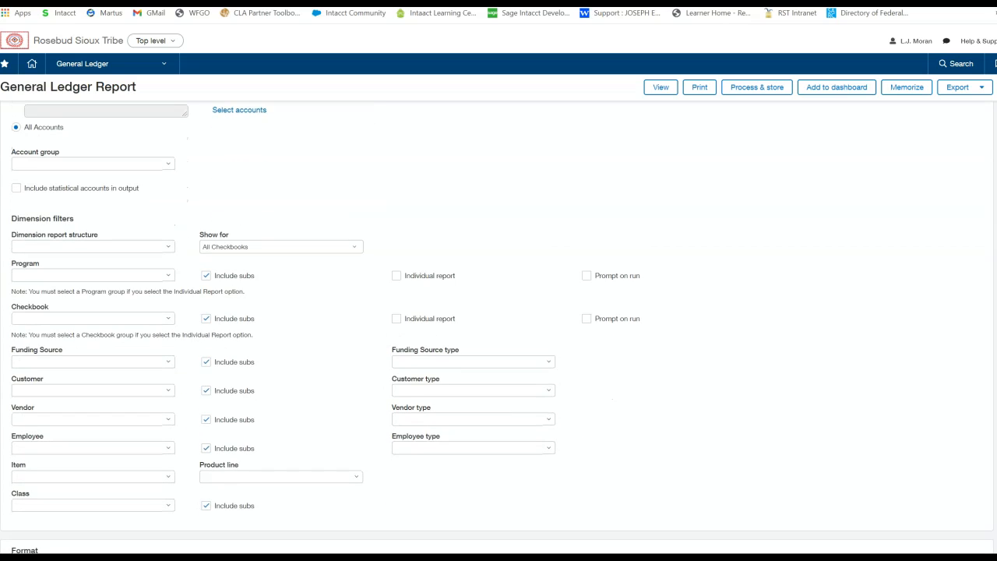
left_click_drag(75, 218, 11, 218)
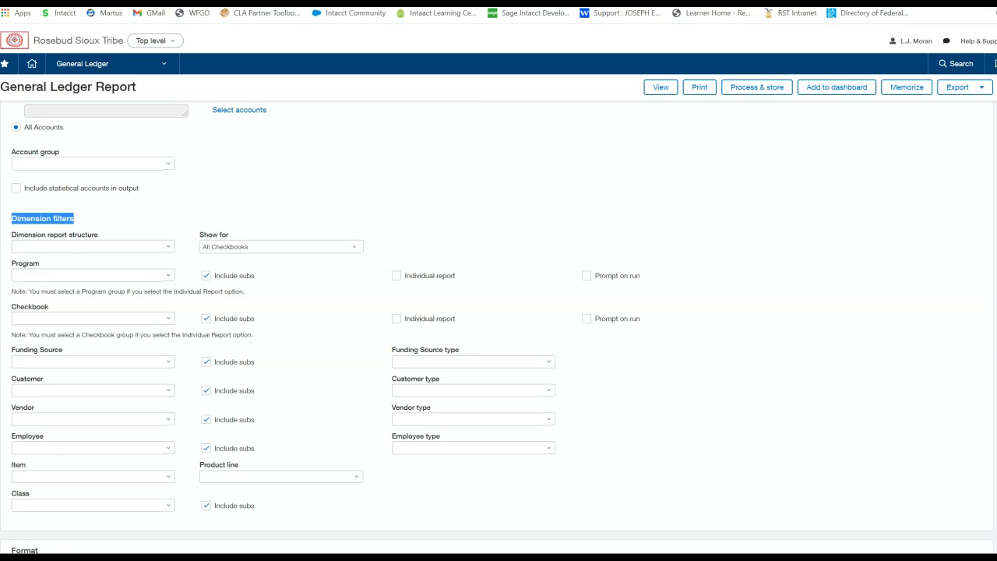
- Filter the report by program 123--Finance and checkbook 2--Disbursement Account
left_click(87, 275)
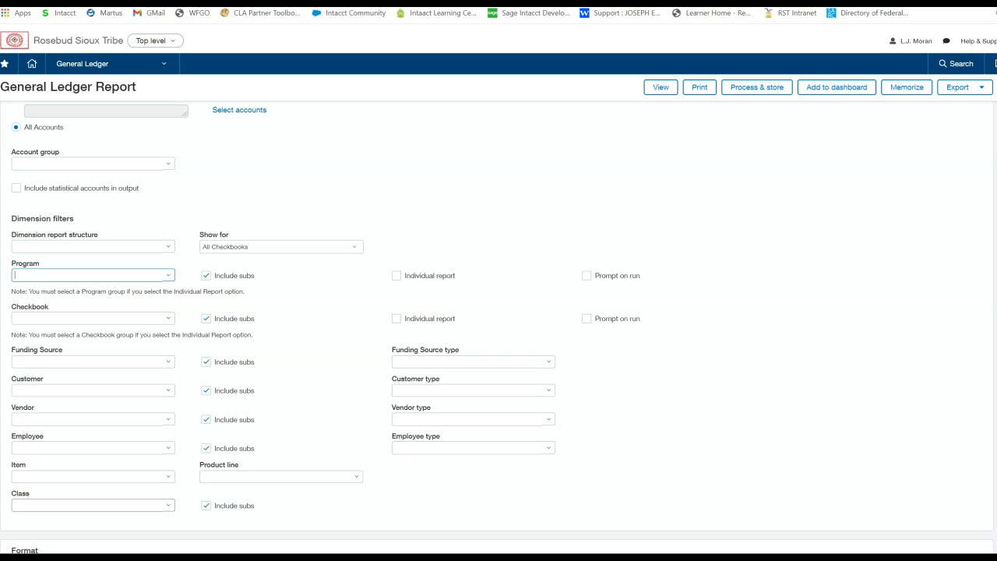
type("fin")
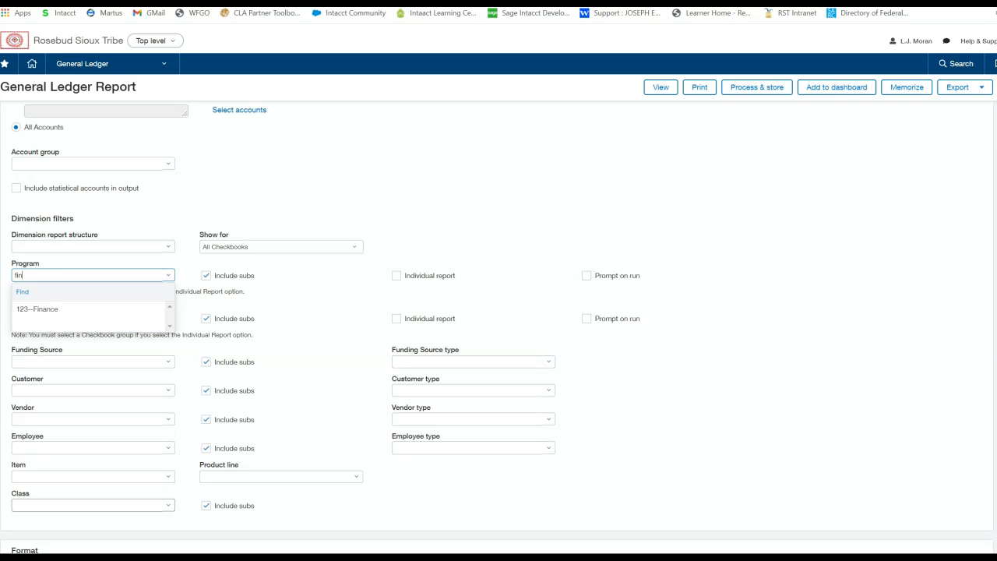
key("Down")
key("Return")
left_click(86, 317)
type("2")
left_click(85, 352)
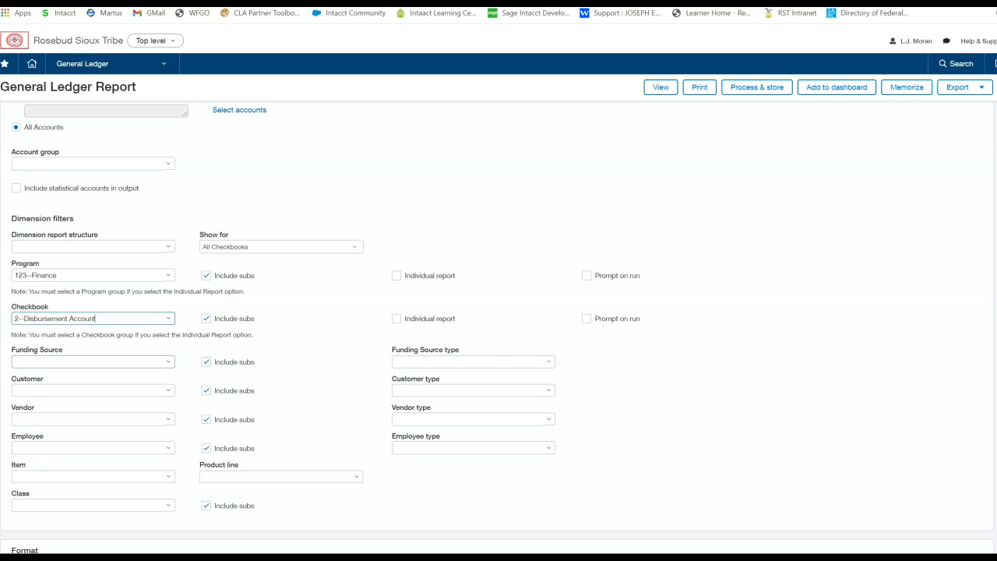
- Set the Funding Source filter to 100.060 Finance--Finance
left_click(87, 362)
type("fina")
key("Down")
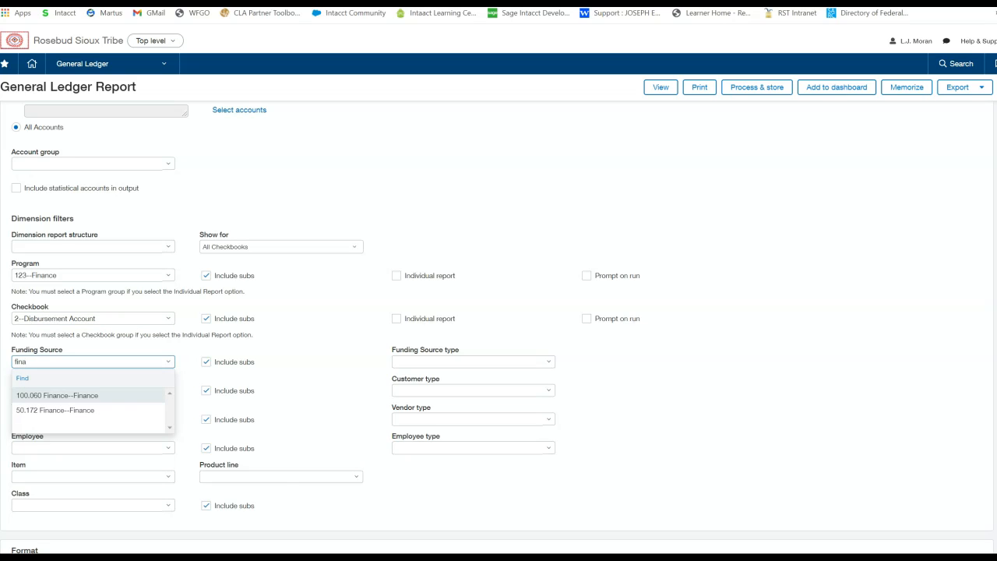
key("Return")
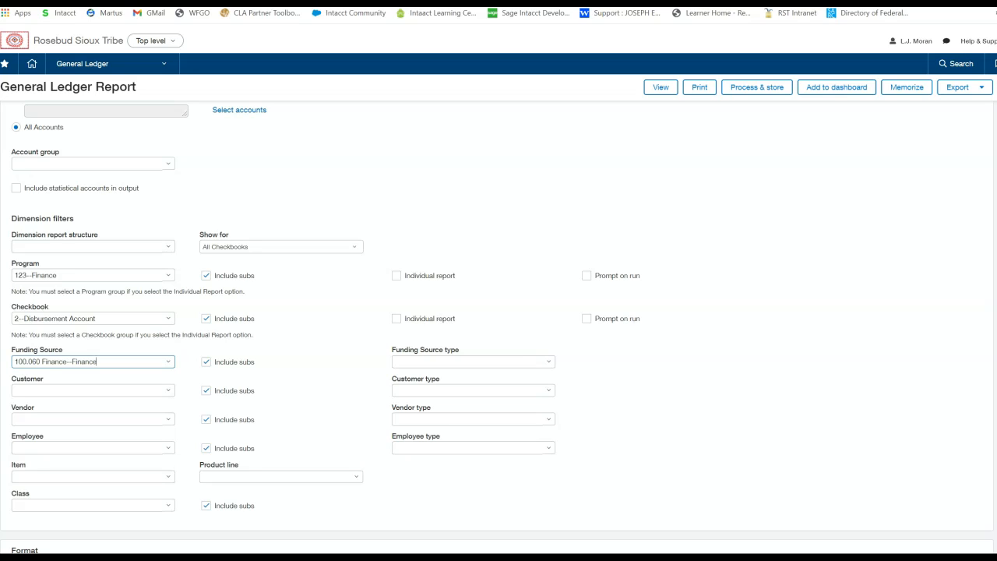
- Try the test customer in the Customer filter and clear that filter again
left_click(91, 390)
type("test")
key("Down")
key("Return")
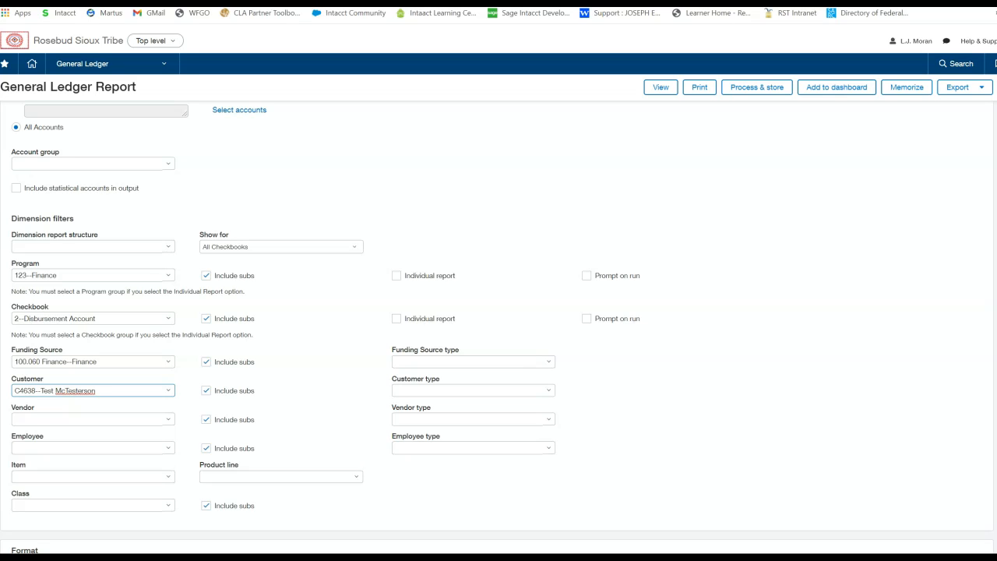
key("BackSpace")
key("BackSpace")
key("BackSpace")
key("BackSpace")
key("BackSpace")
key("BackSpace")
key("BackSpace")
key("BackSpace")
key("BackSpace")
key("BackSpace")
key("BackSpace")
key("BackSpace")
key("BackSpace")
key("BackSpace")
key("BackSpace")
key("BackSpace")
key("BackSpace")
key("BackSpace")
key("BackSpace")
key("BackSpace")
key("BackSpace")
key("BackSpace")
key("BackSpace")
key("Tab")
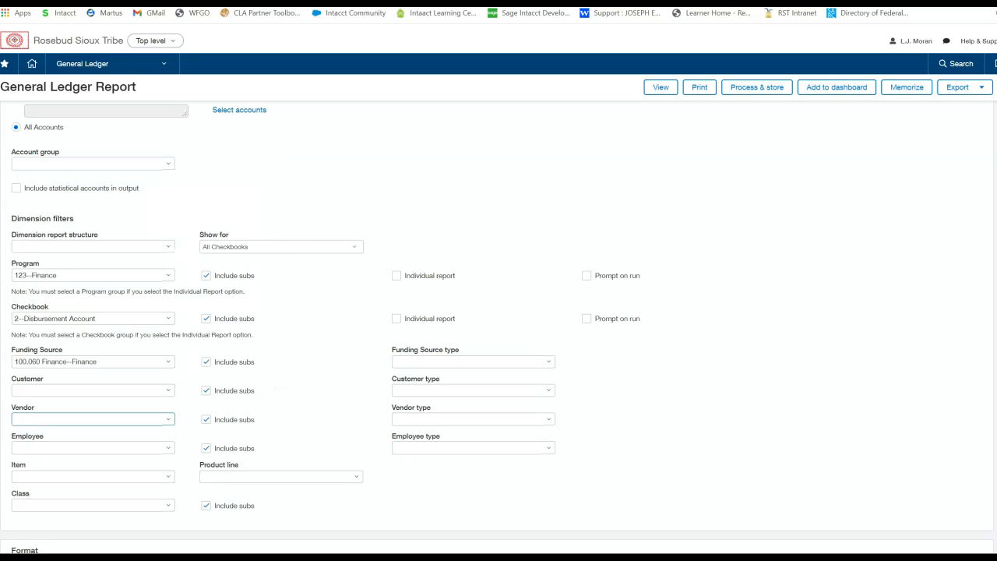
- Try 60100-11--Mileage TRAVEL in the Item filter and clear that filter again
left_click(87, 477)
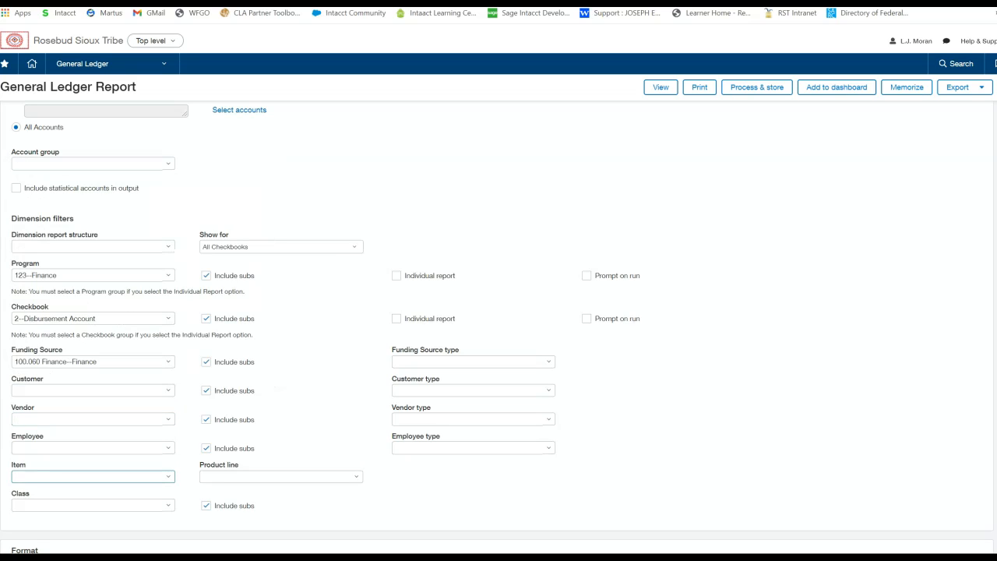
type("mile")
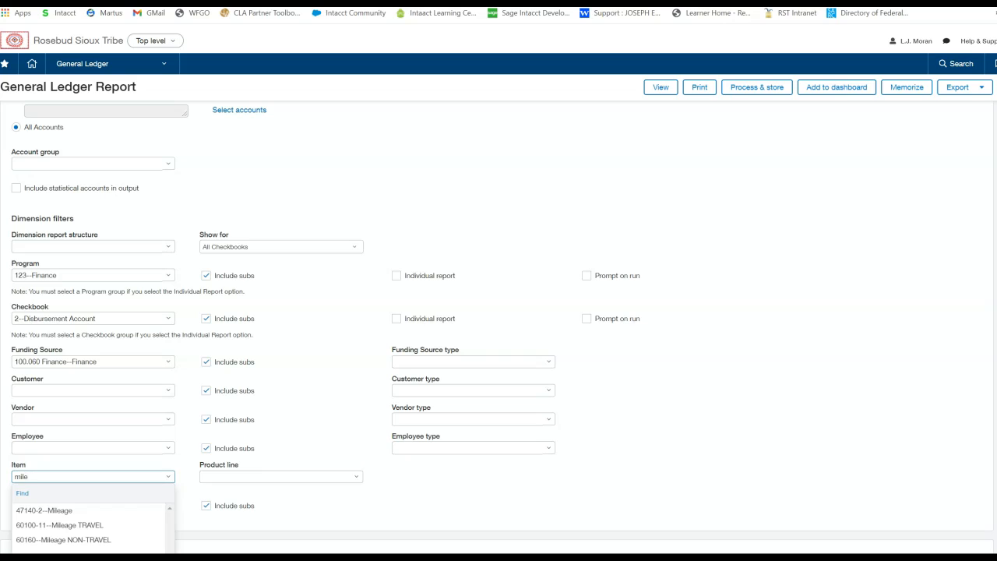
key("Down")
key("Down")
key("Return")
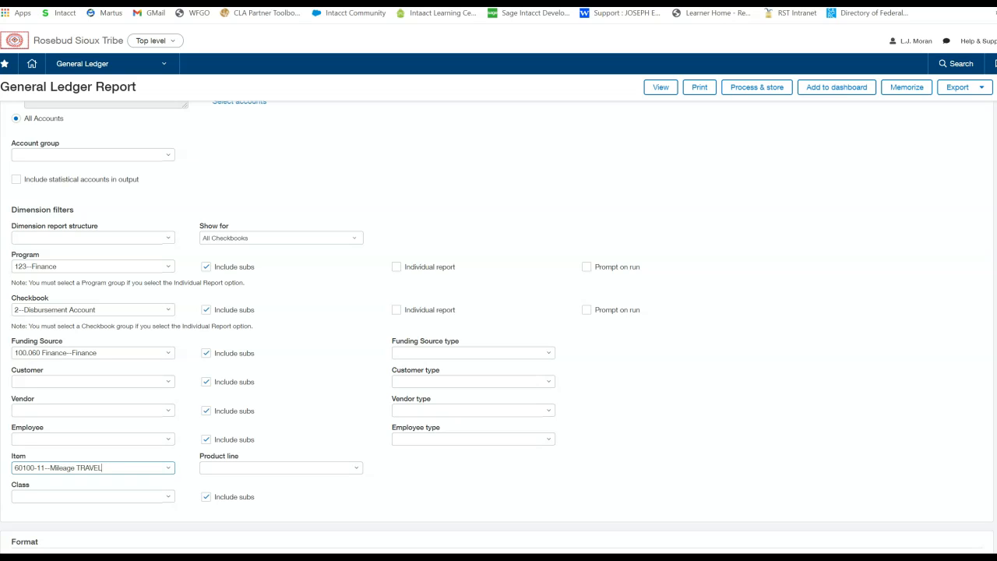
triple_click(48, 467)
key("BackSpace")
- Set the Class filter to COVID19--COVID19
key("Tab")
type("c")
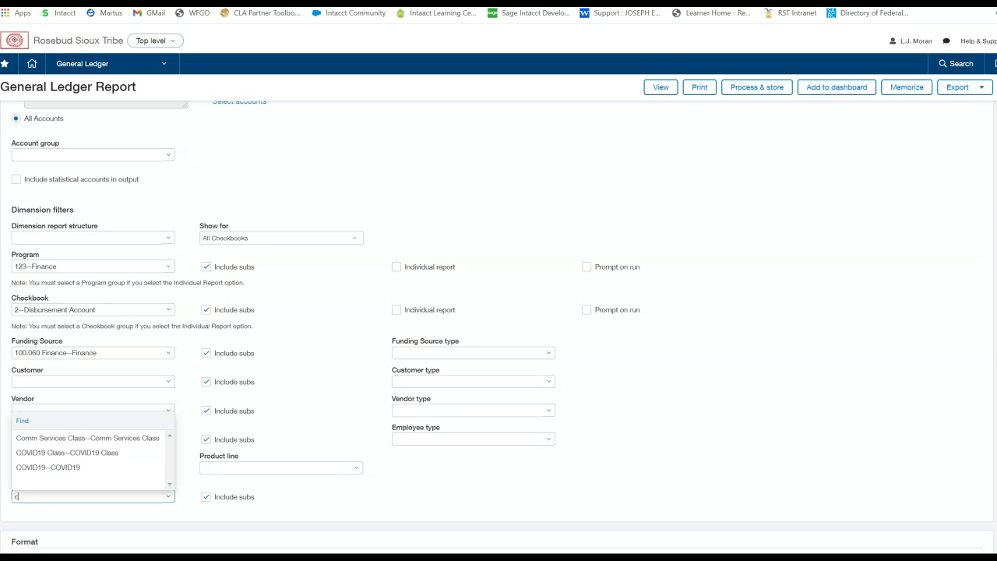
type("ov")
key("Down")
key("Down")
key("Return")
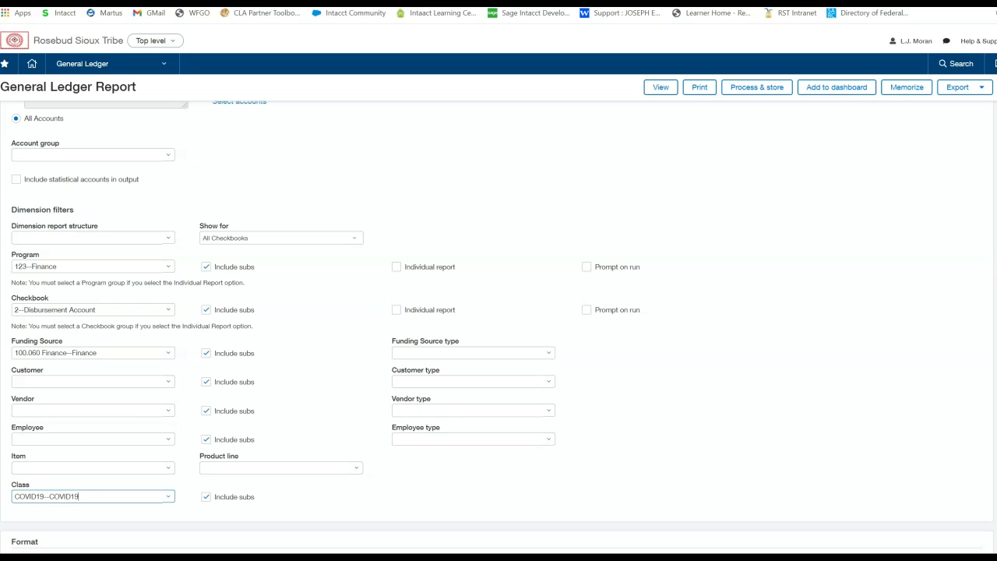